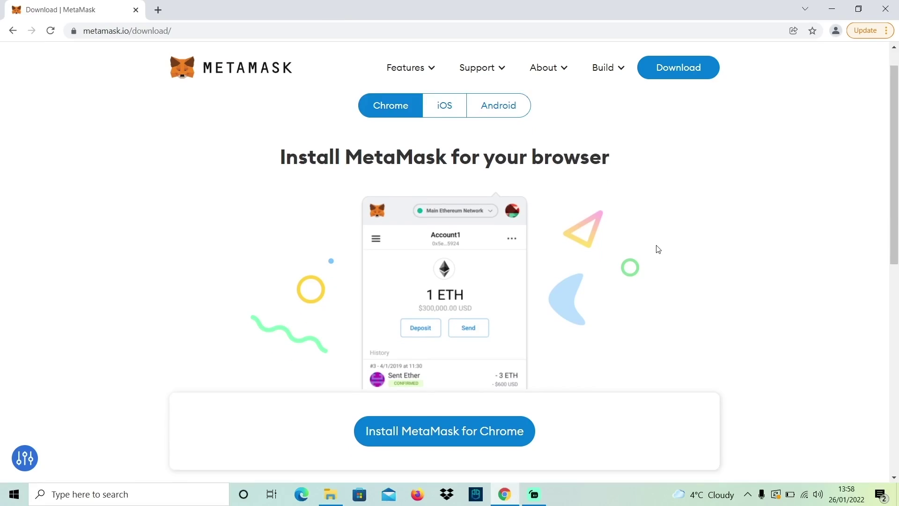
Go to metamask.io's Download page, which offers Install MetaMask for Chrome.
scroll(658, 249, "down", 1)
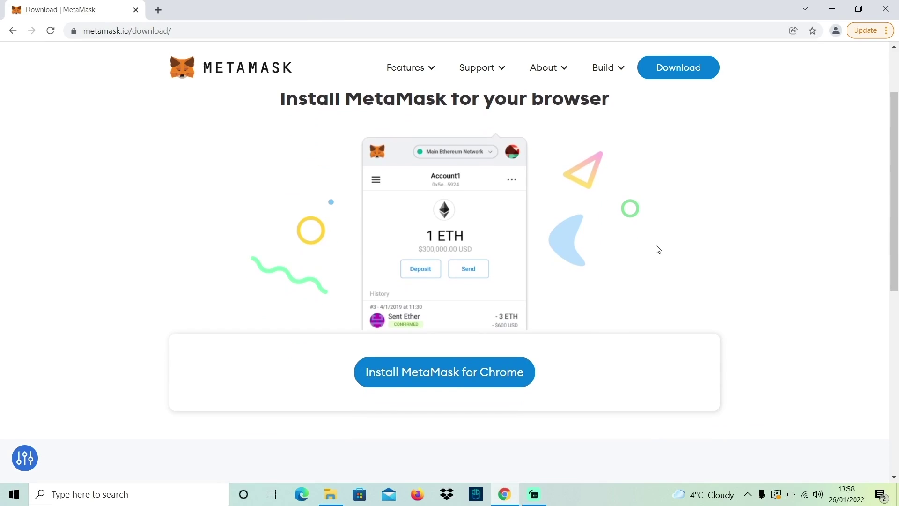
scroll(658, 250, "down", 5)
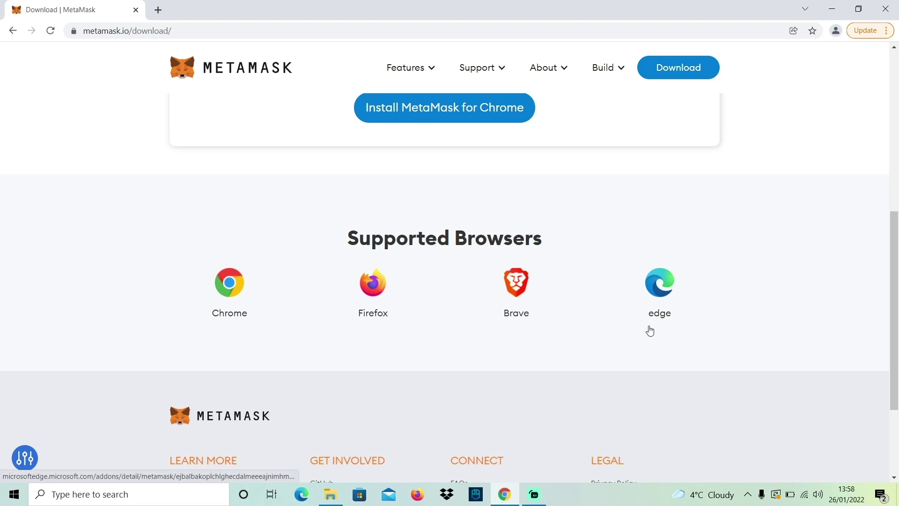
scroll(649, 326, "up", 5)
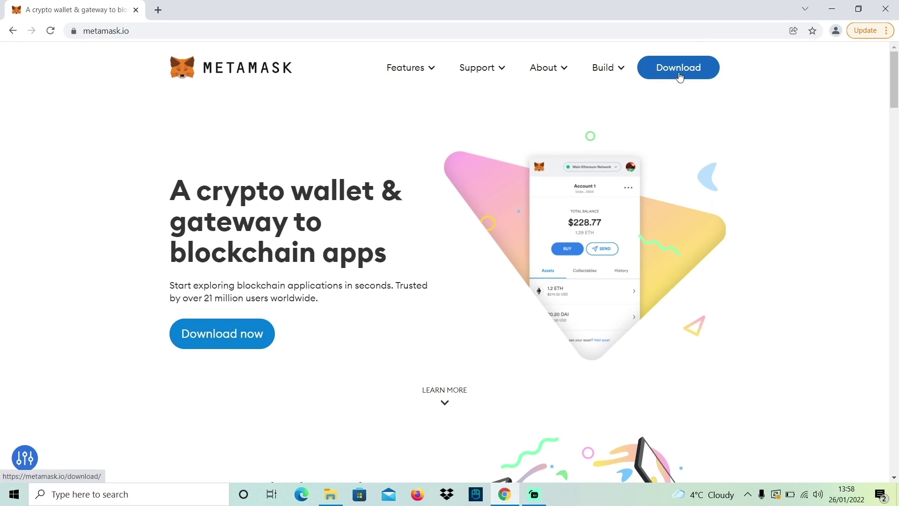
left_click(679, 76)
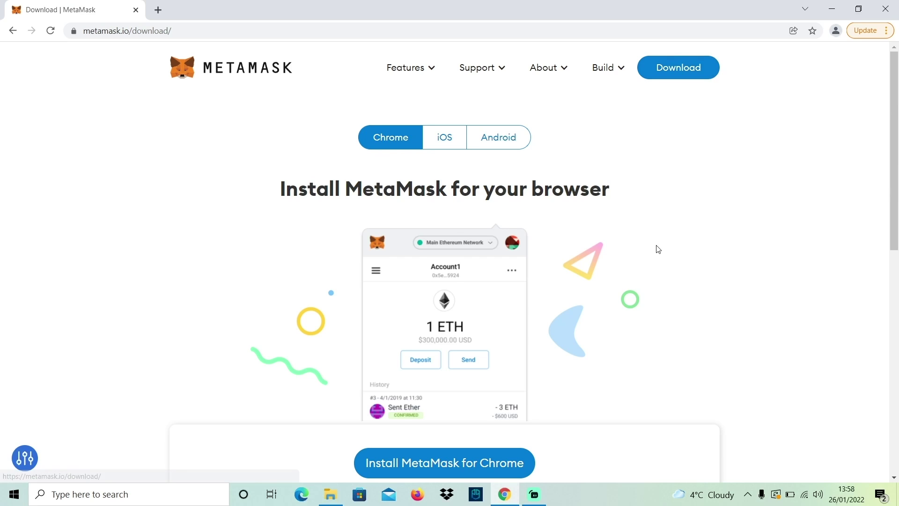
scroll(585, 342, "down", 1)
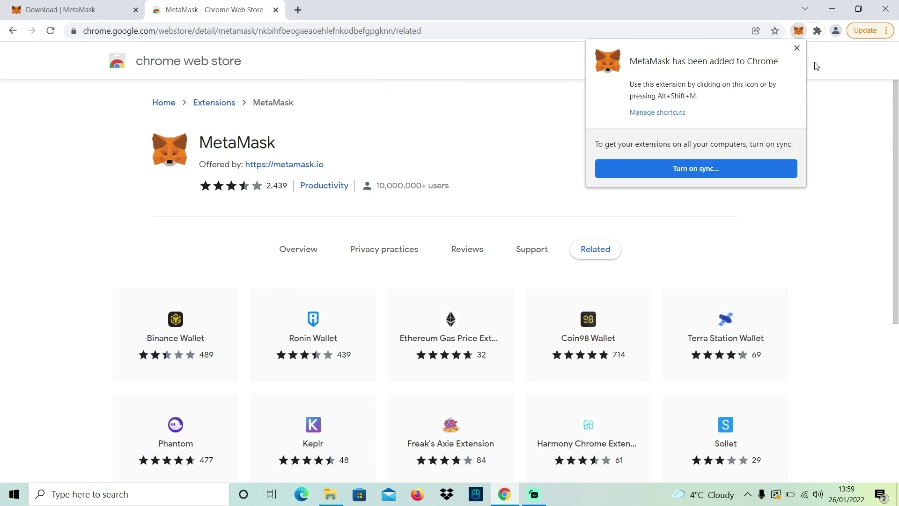
Dismiss the 'added to Chrome' notice and pin MetaMask in the Extensions menu.
left_click(797, 49)
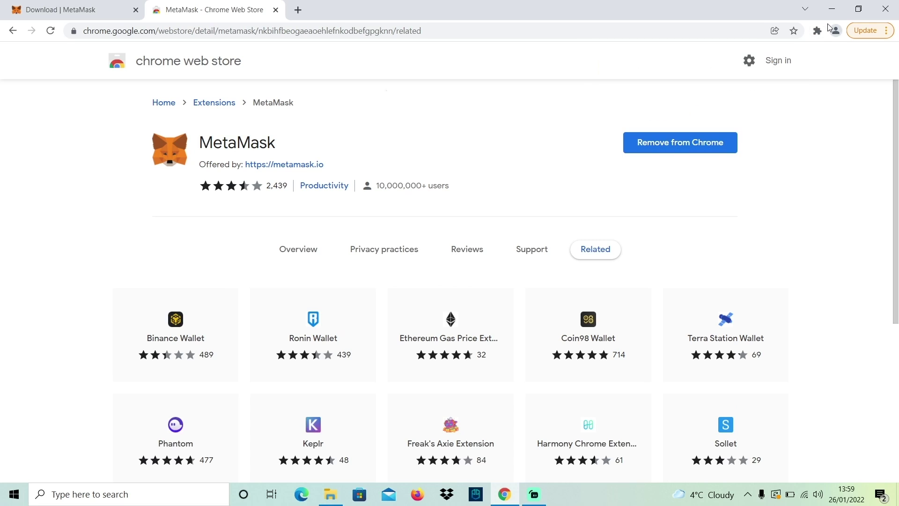
left_click(817, 31)
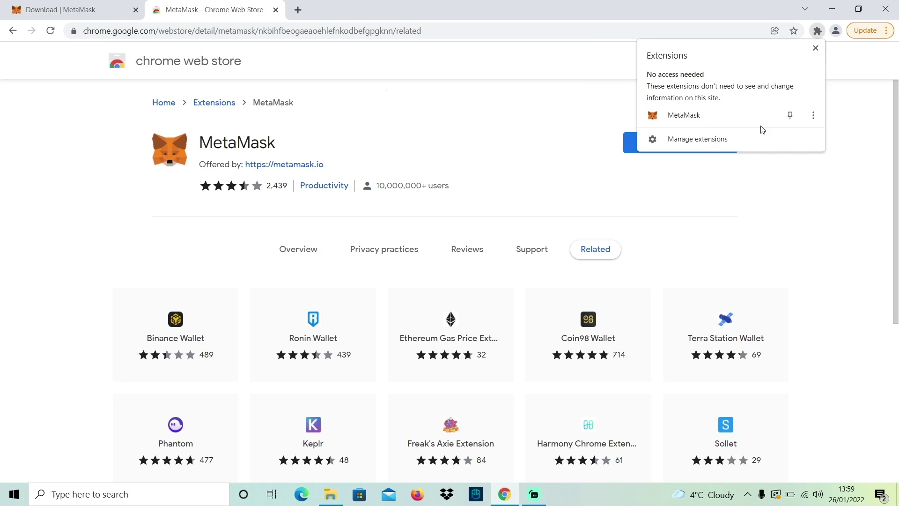
left_click(791, 117)
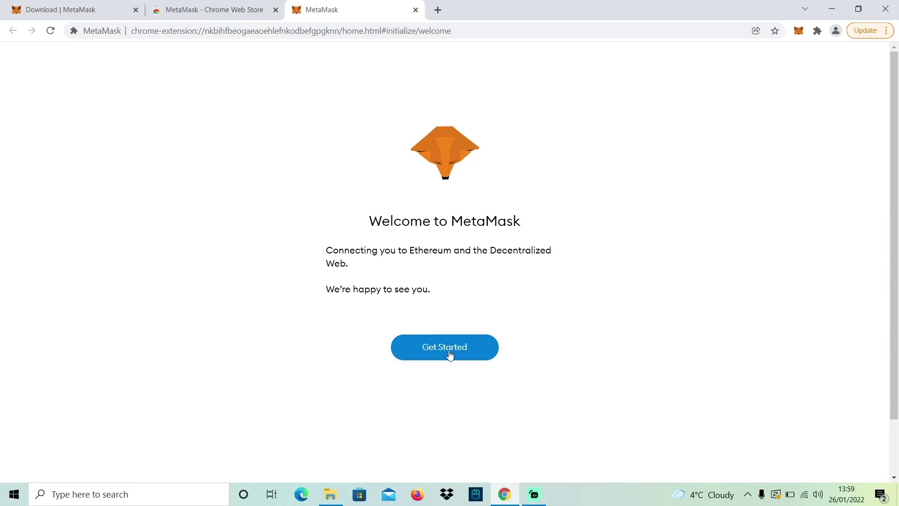
Choose Get Started, then Create a Wallet, and decline usage-data collection with No Thanks.
left_click(449, 355)
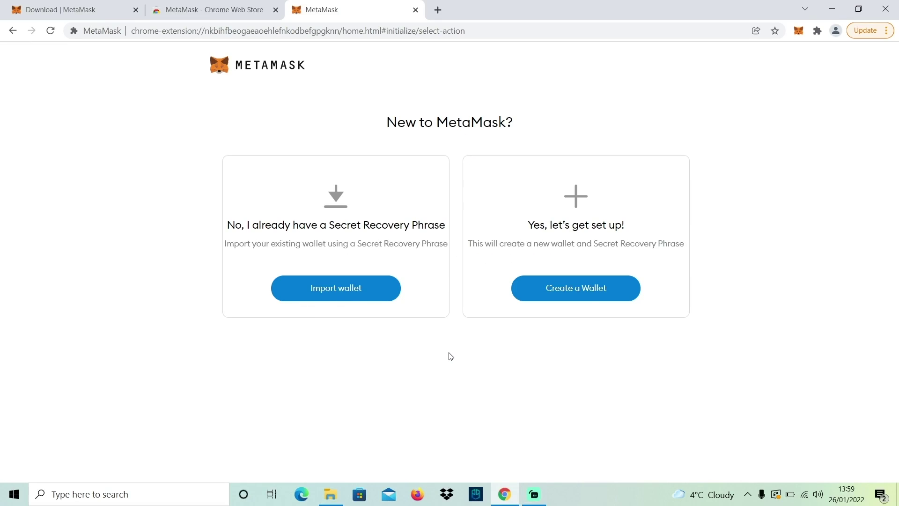
left_click(592, 293)
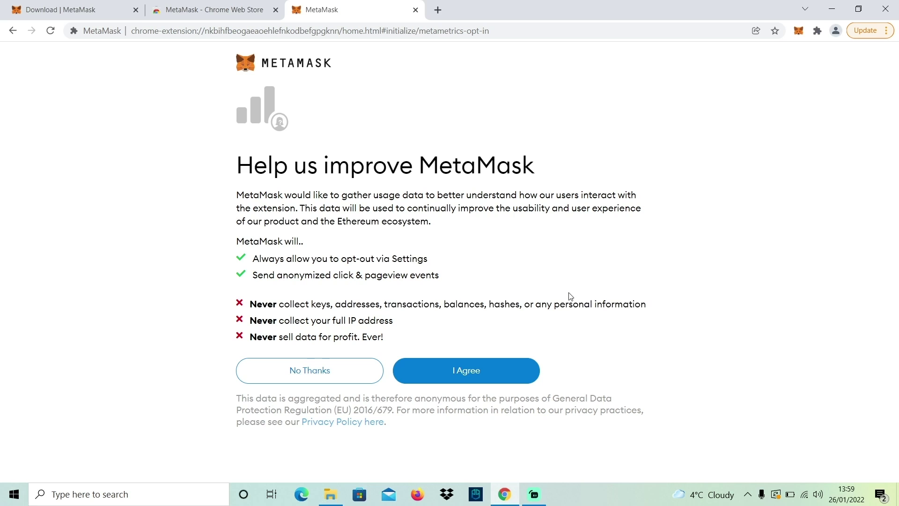
left_click(294, 382)
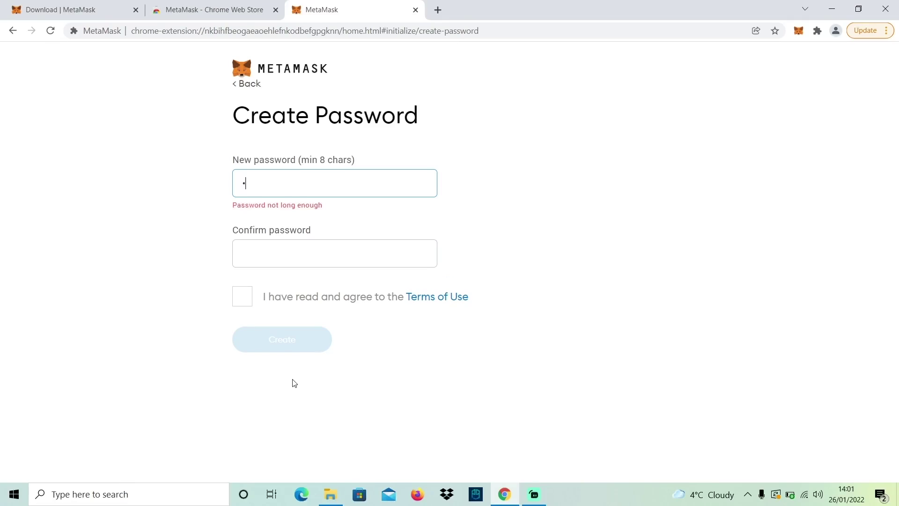
Enter and confirm the new wallet password and agree to the Terms of Use.
type("••••••••••")
key("Tab")
type("••••••••••••")
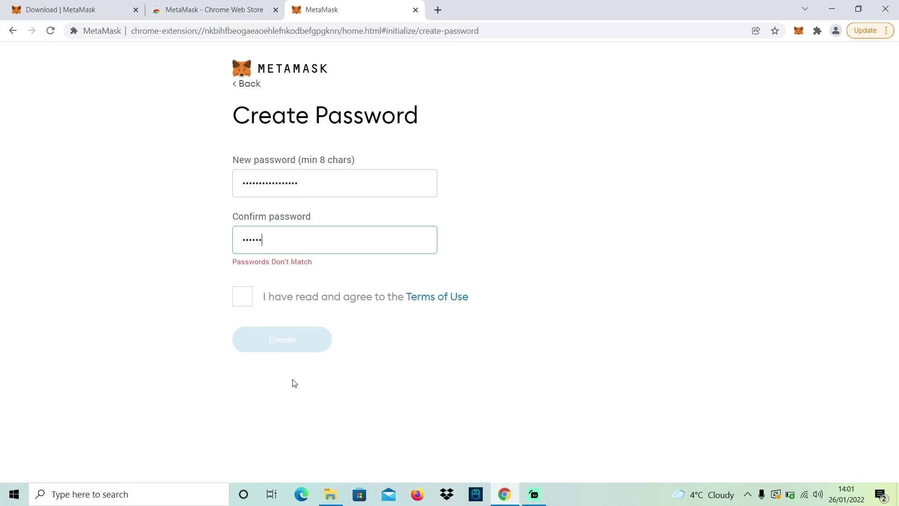
type("•••••")
left_click(242, 296)
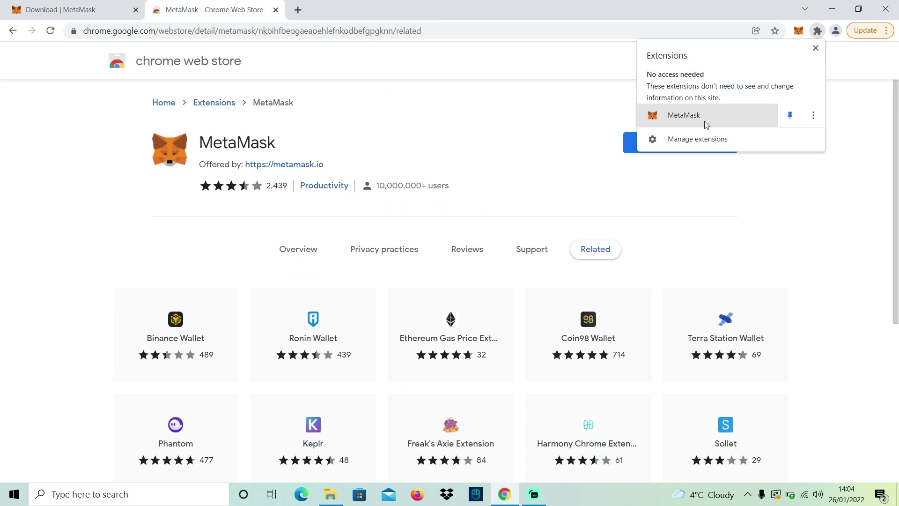
Launch MetaMask from the Extensions menu, showing Account 1 with 0 ETH.
left_click(699, 124)
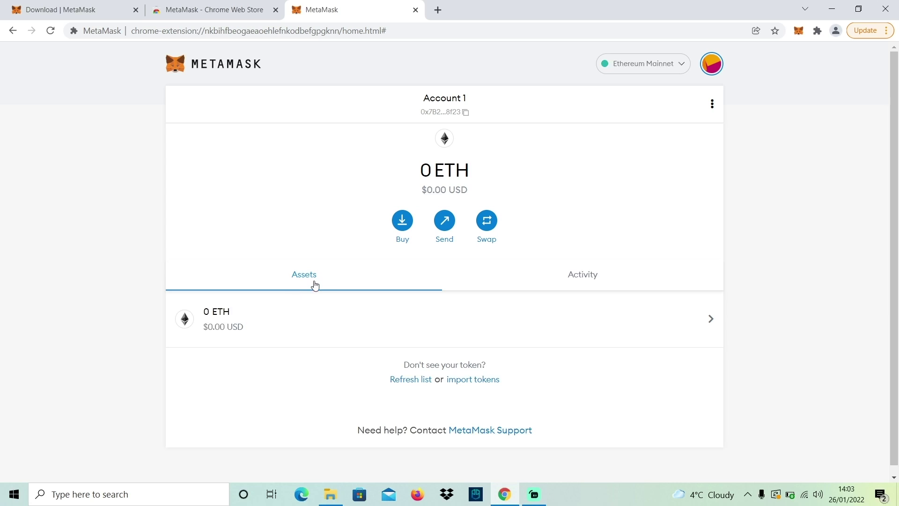
Check the empty Activity history, return to Assets and copy the Account 1 address.
left_click(559, 282)
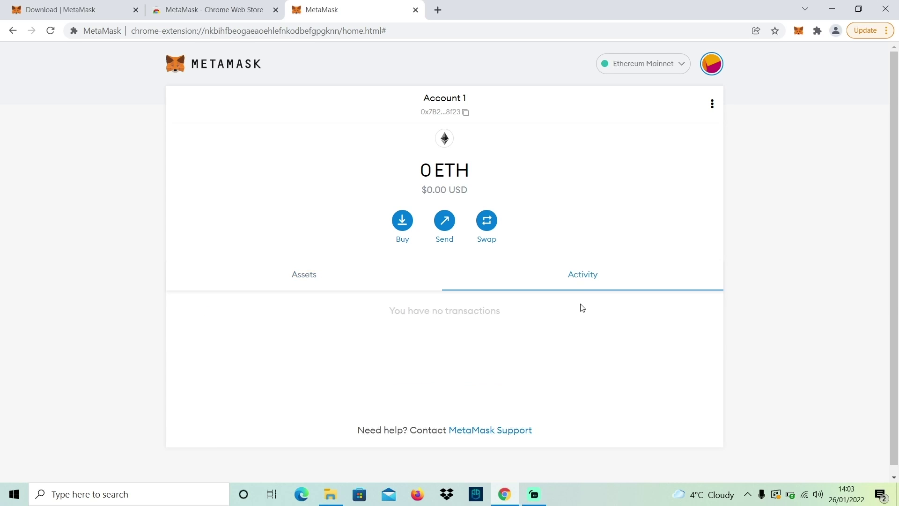
left_click(334, 268)
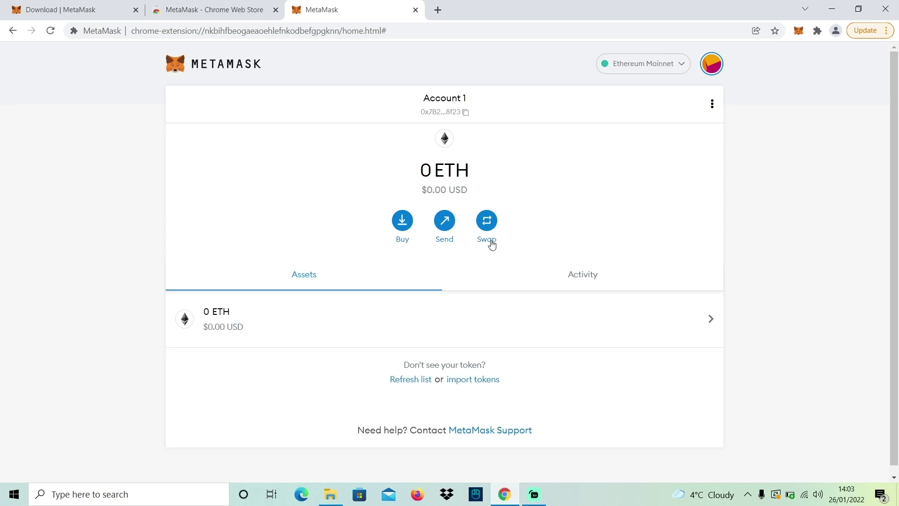
left_click(466, 117)
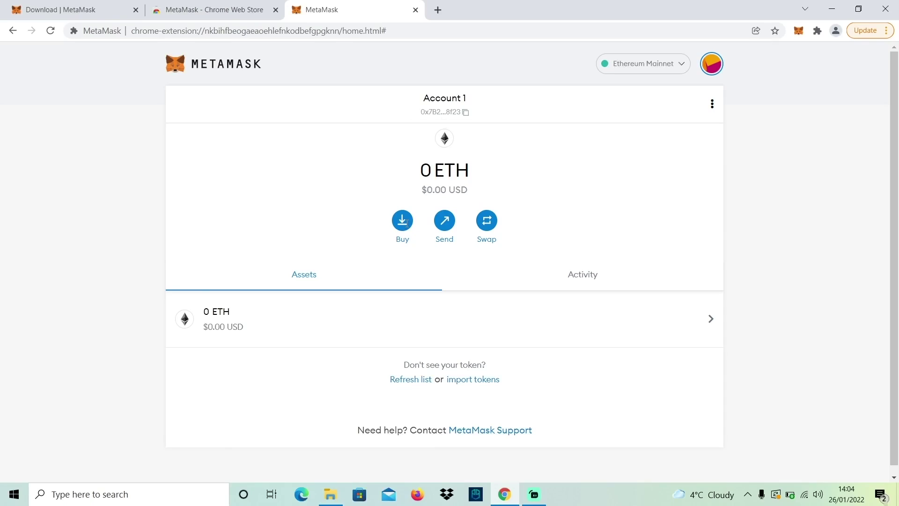
Open the Deposit Ether dialog via Buy and look through its Wyre and Transak options.
left_click(402, 221)
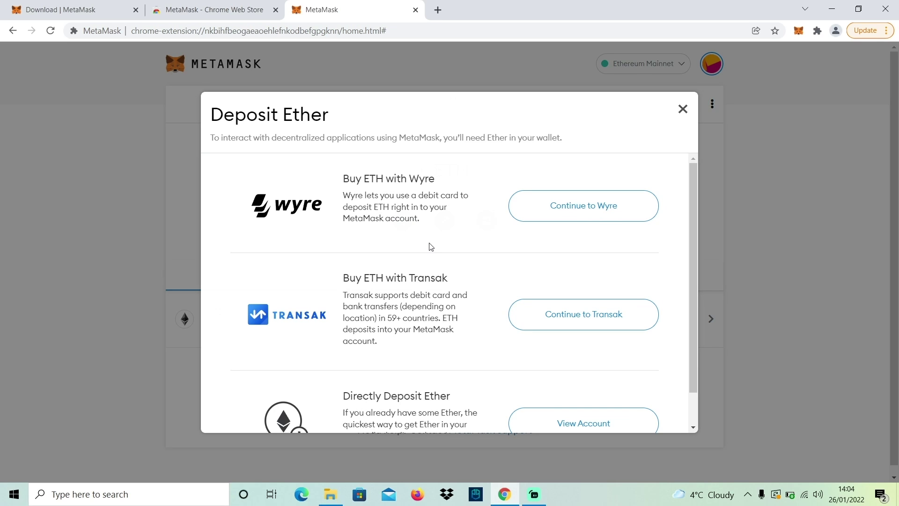
scroll(430, 246, "down", 2)
scroll(431, 246, "up", 2)
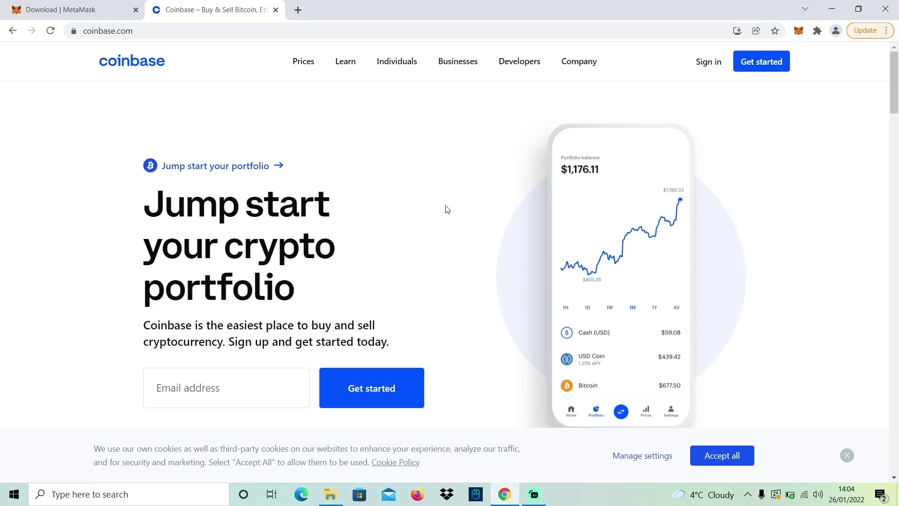
Scroll down the Binance homepage to the Market trend price table.
scroll(437, 316, "down", 1)
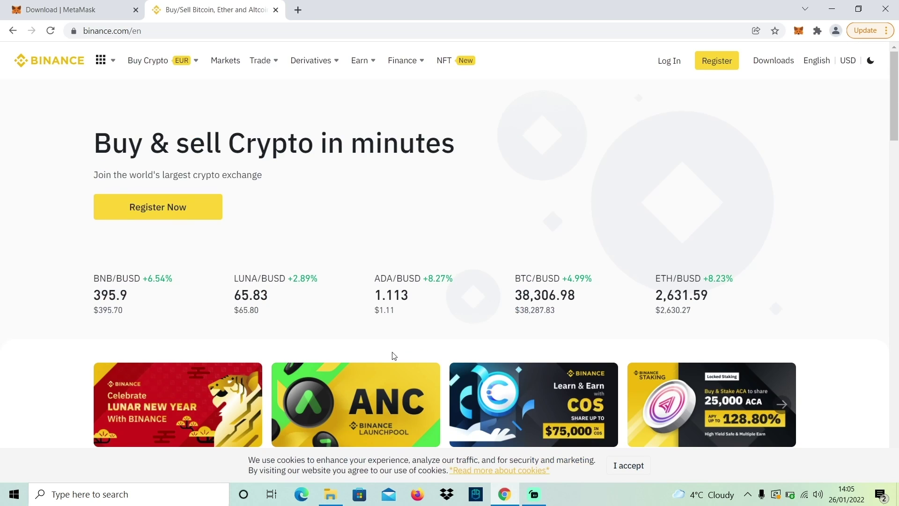
scroll(394, 356, "down", 8)
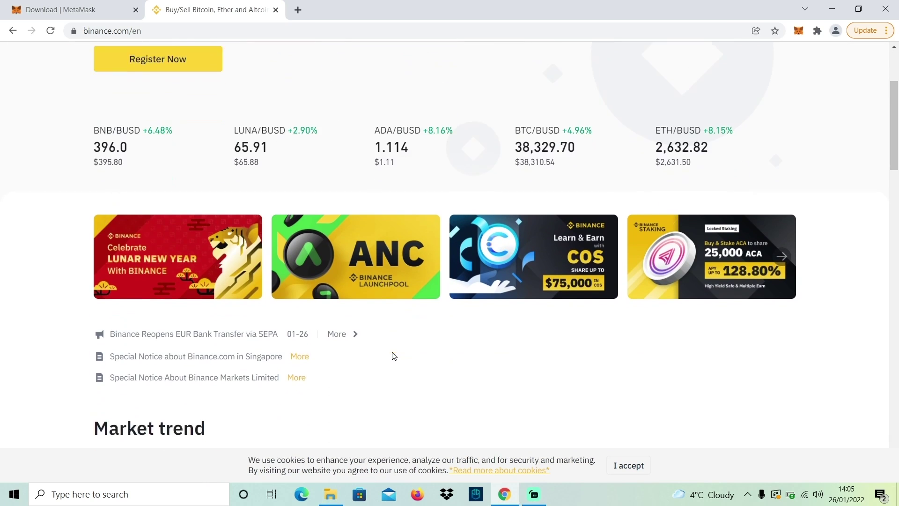
scroll(394, 356, "down", 2)
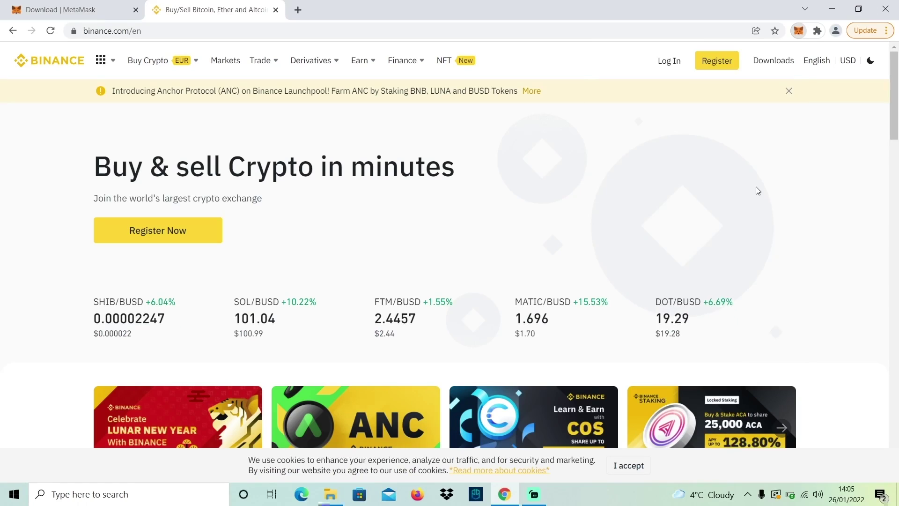
Open the MetaMask popup with Alt+Shift+M and copy the Account 1 address.
key("alt+shift+m")
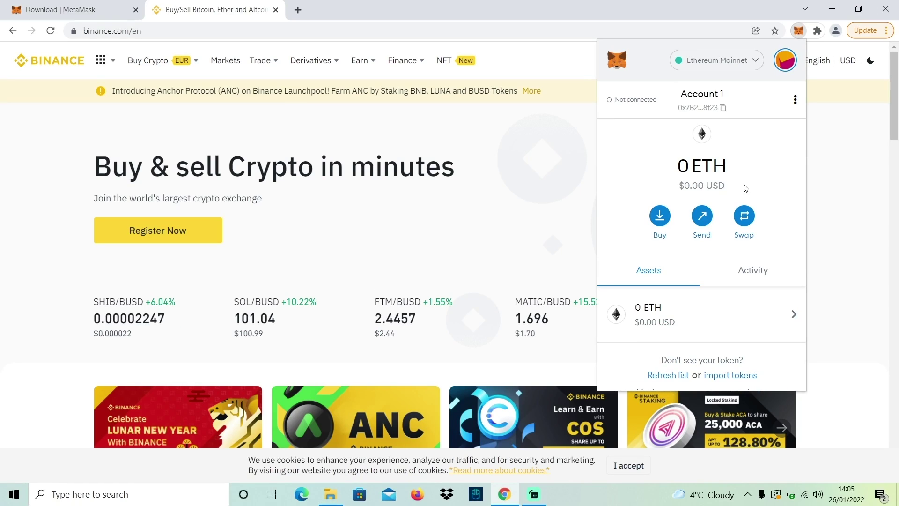
left_click(723, 109)
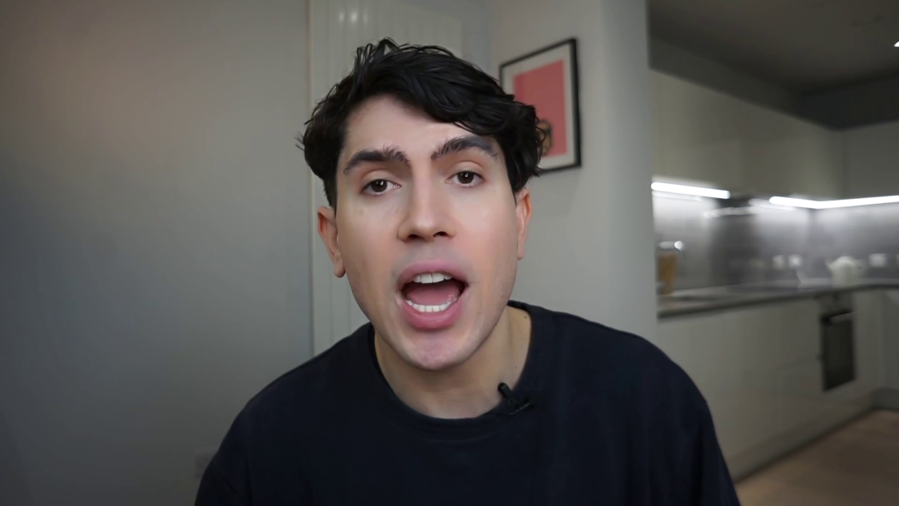
Open Spinning SAND Coin (0.015 ETH) from The Sandbox ASSETS, choose Buy now and pick MetaMask.
type("box")
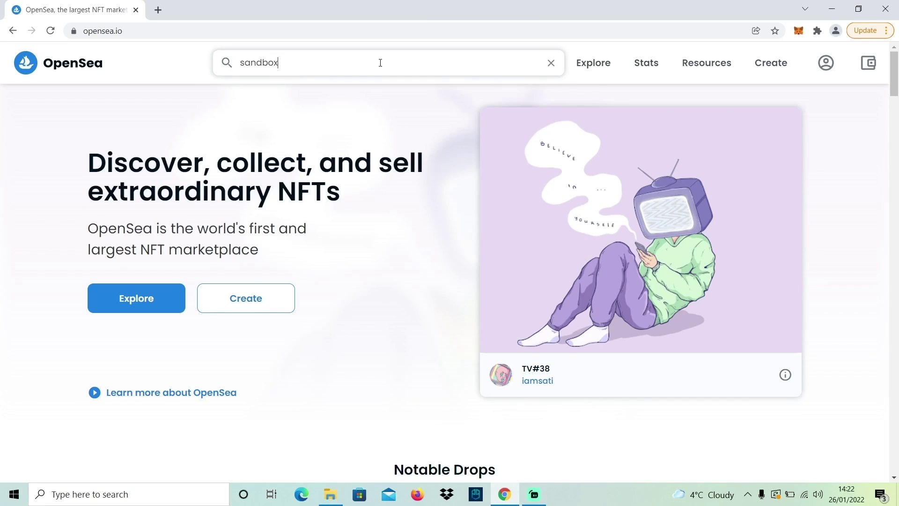
left_click(317, 218)
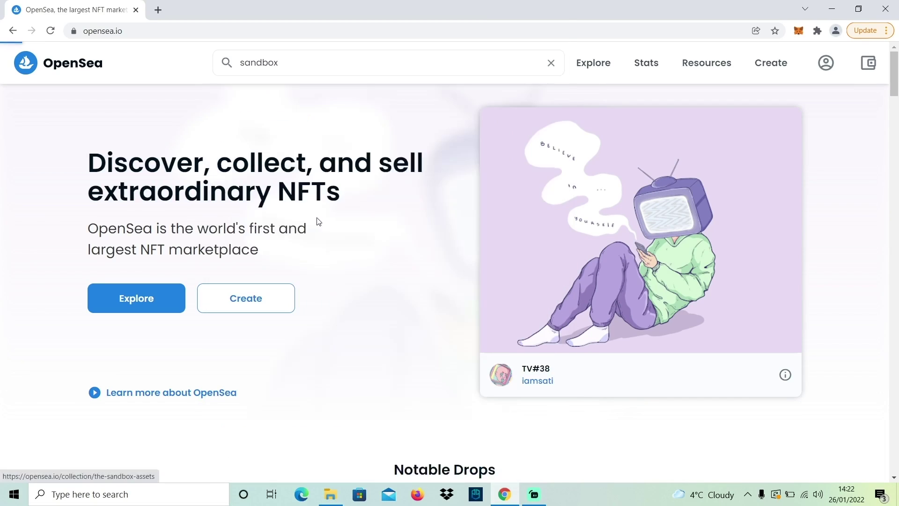
scroll(519, 353, "down", 8)
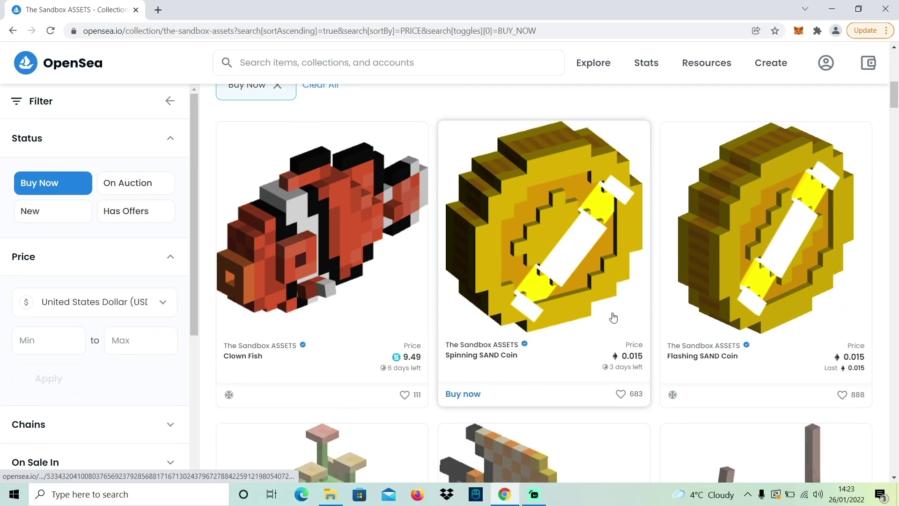
left_click(551, 263)
left_click(474, 348)
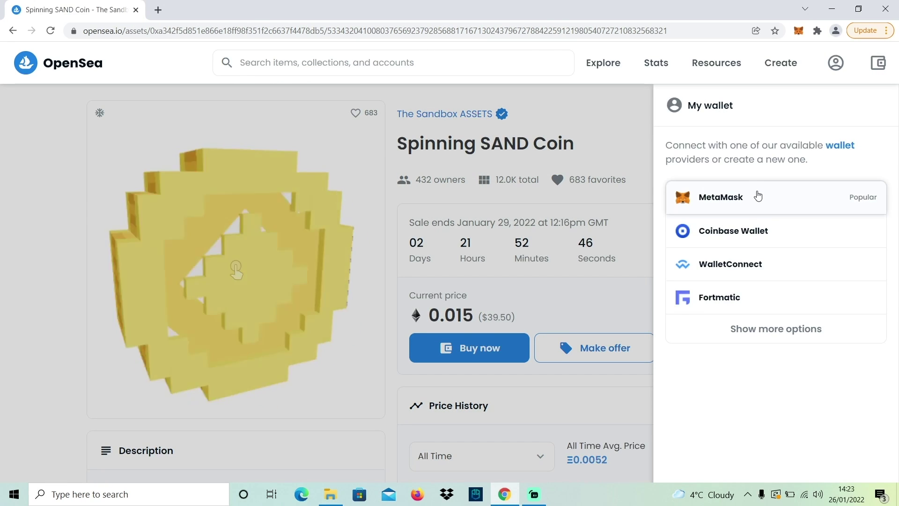
left_click(759, 196)
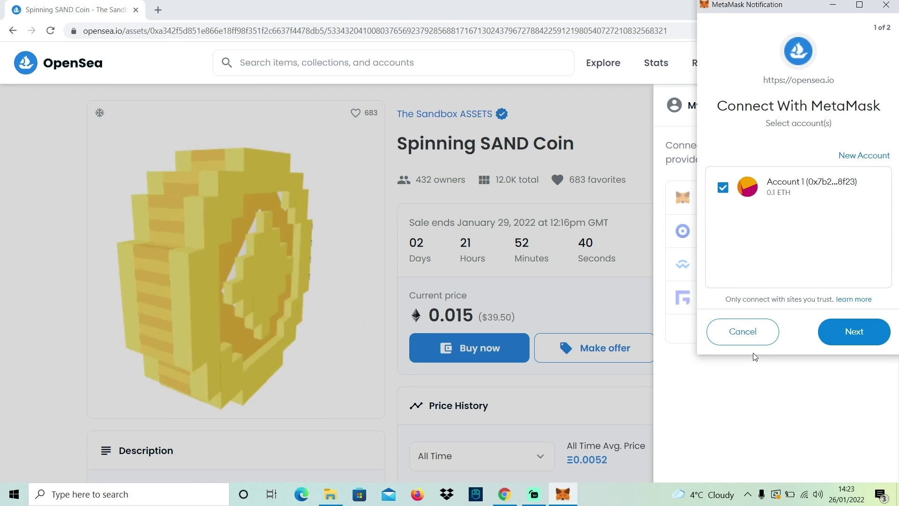
Connect Account 1 to opensea.io and review the 0.01499 ETH purchase with 0.040215 ETH gas.
left_click(851, 332)
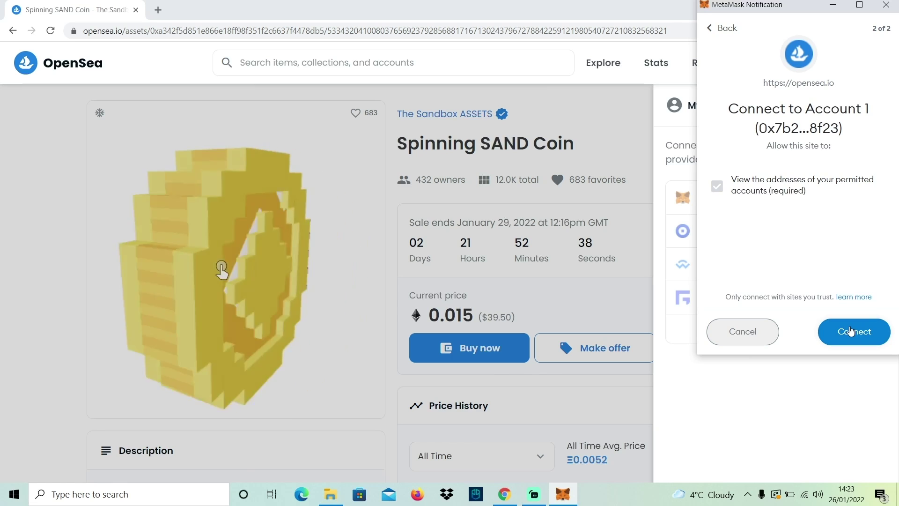
left_click(852, 331)
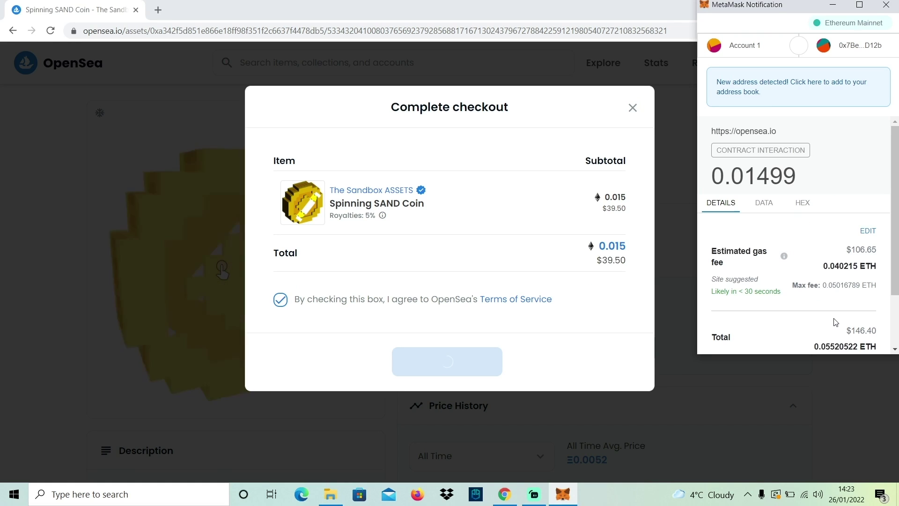
scroll(828, 260, "down", 3)
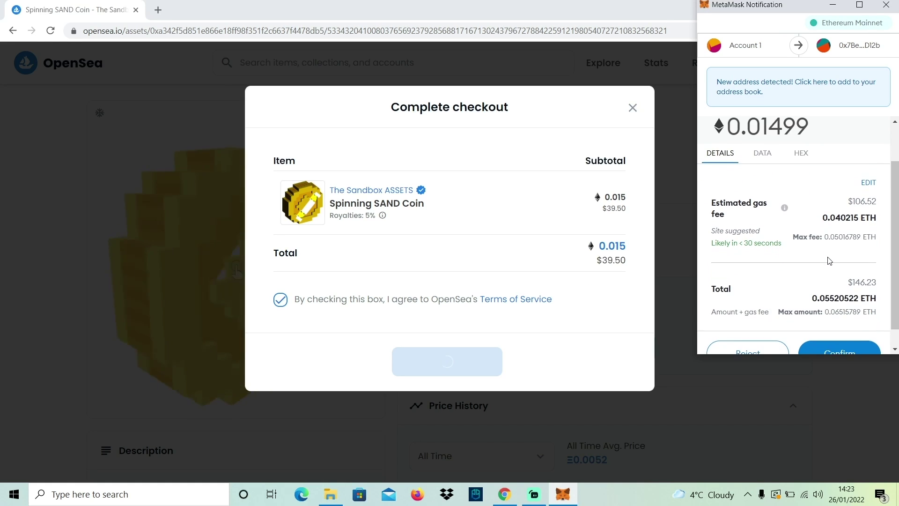
scroll(828, 260, "up", 3)
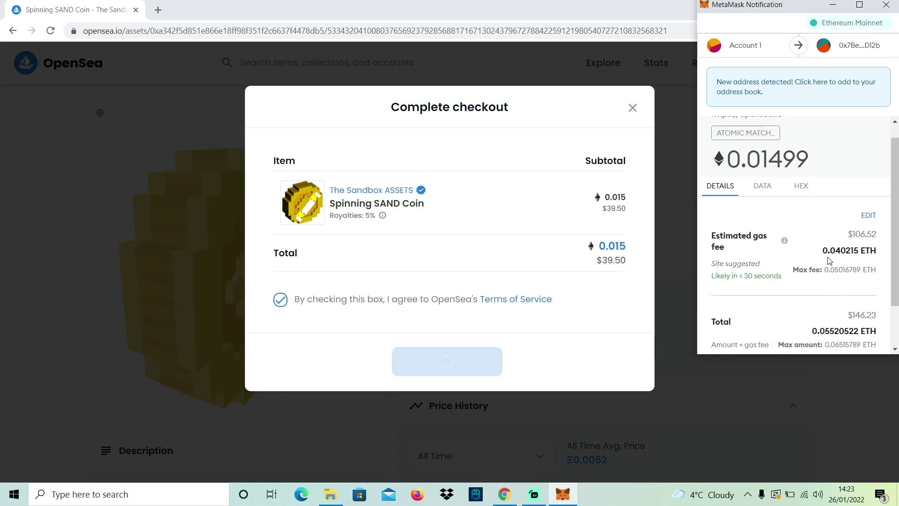